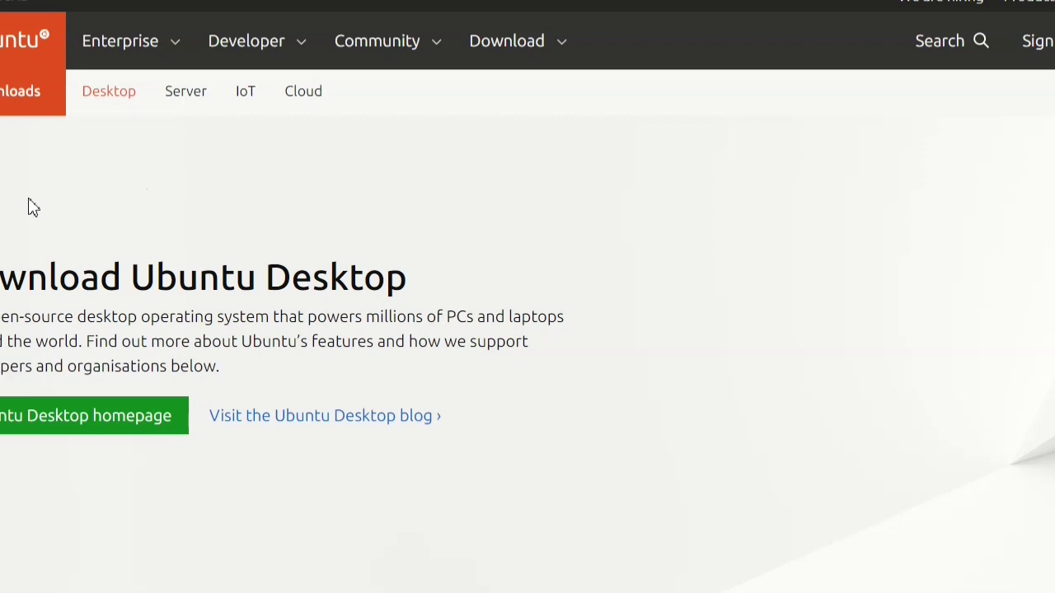
Scroll the Ubuntu Desktop download page down to the 22.04.2 LTS release.
scroll(33, 207, down, 4)
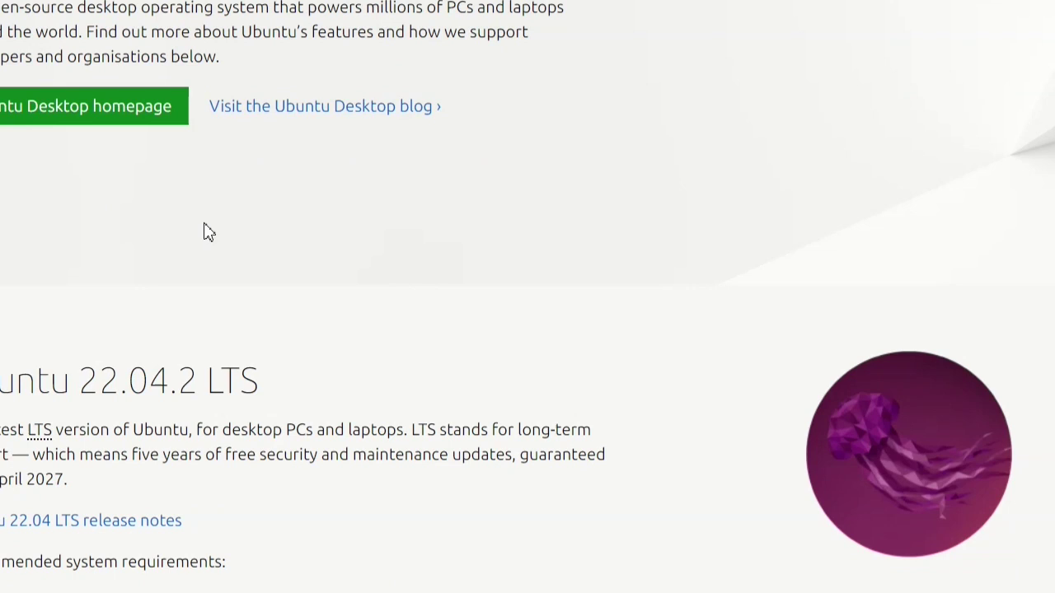
scroll(482, 336, down, 1)
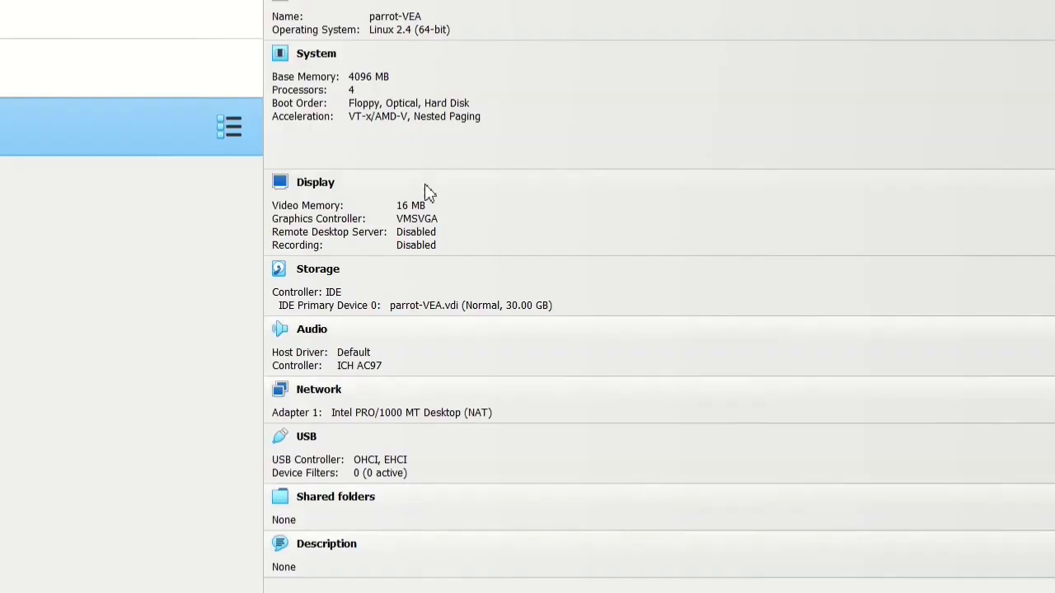
Start a new machine named Ubuntu-VEA with its folder set to D:\VEA Lab\Ubuntu.
key(ctrl+n)
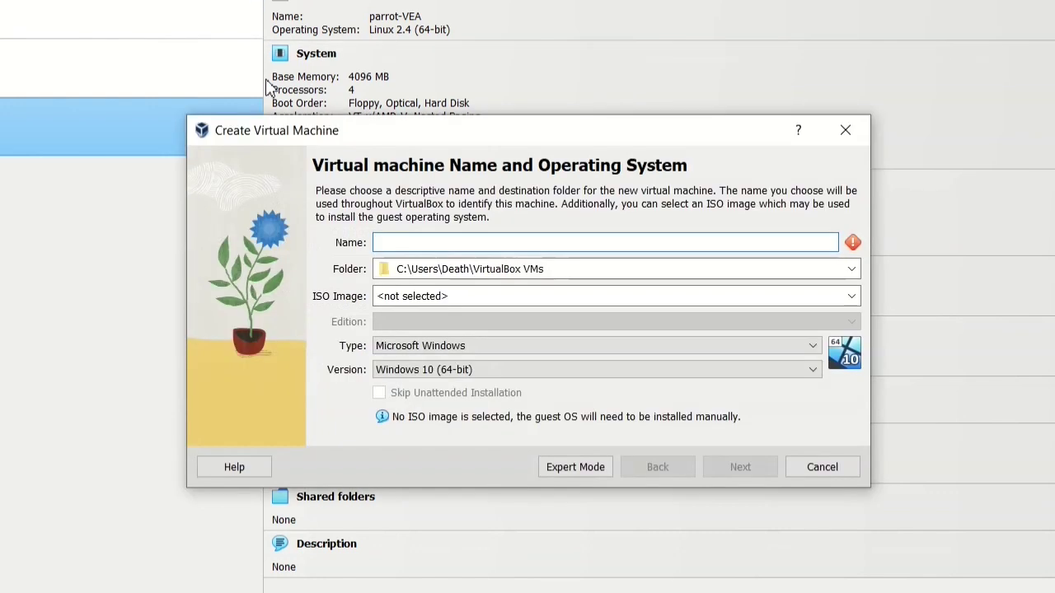
text(Ubu)
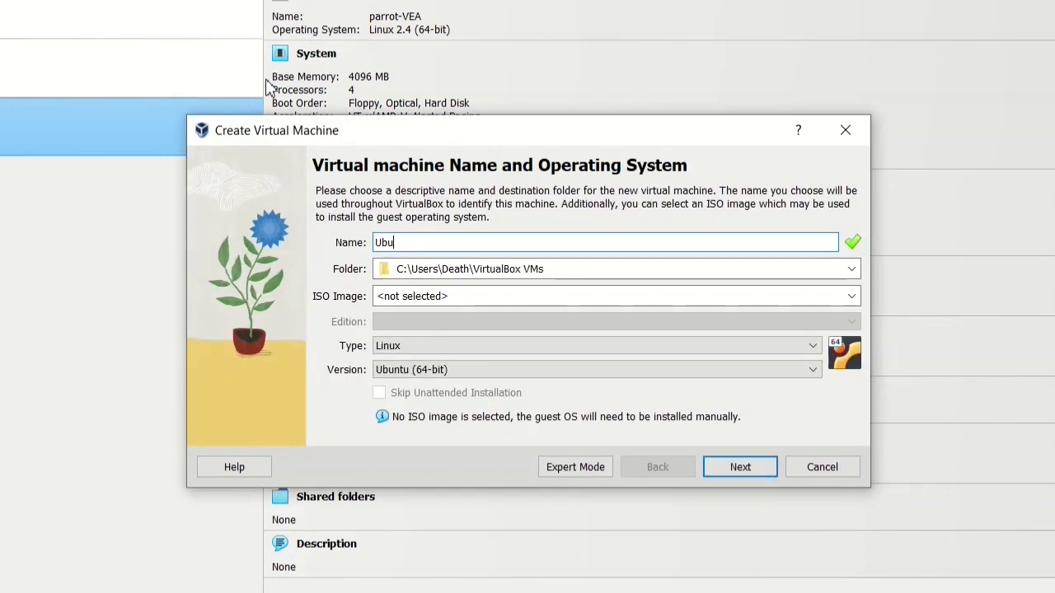
text(ntu-VEA)
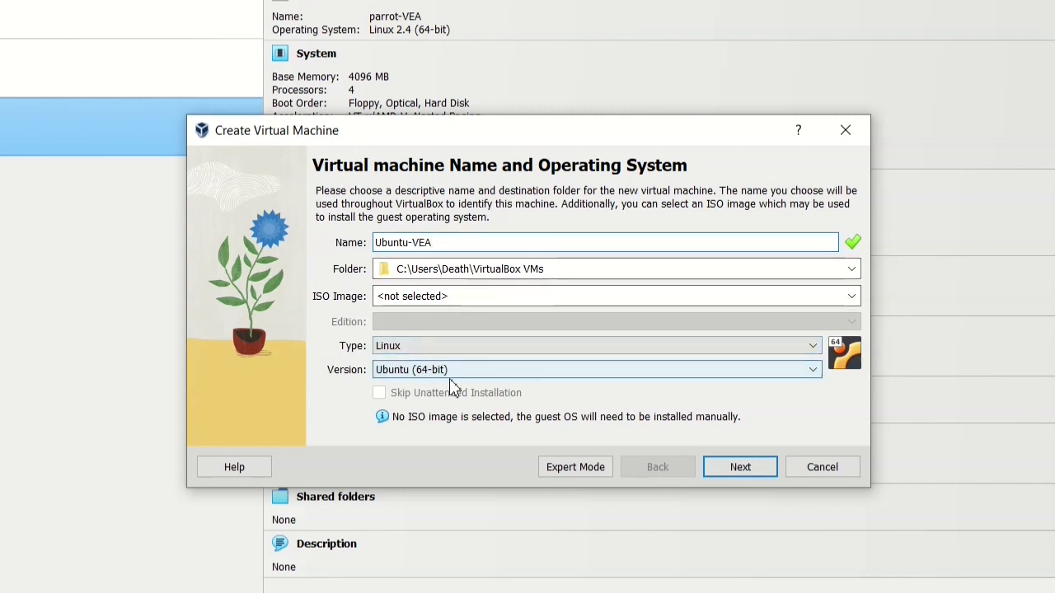
click(845, 269)
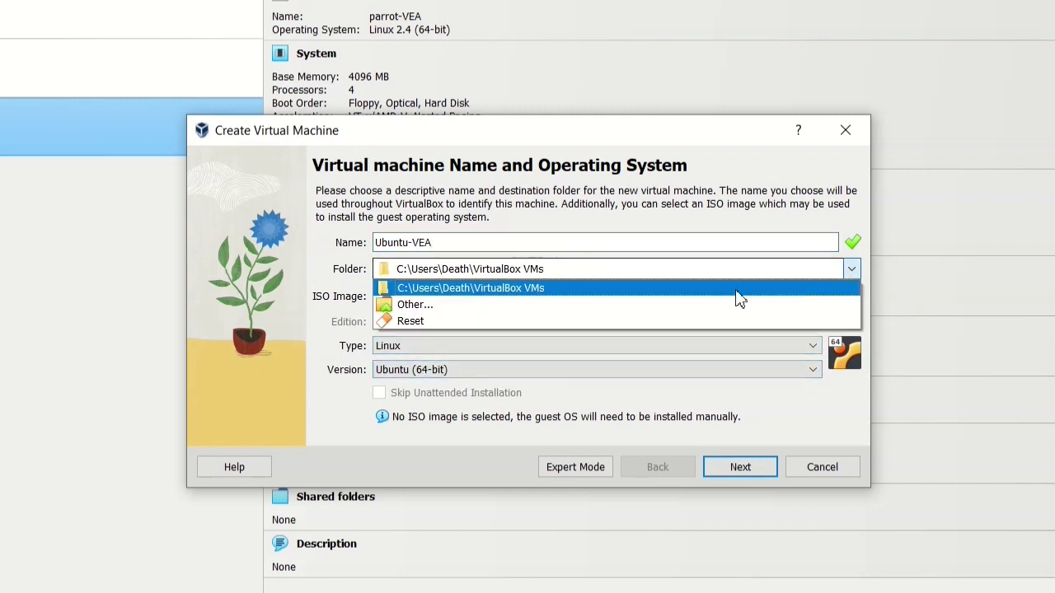
click(537, 305)
scroll(285, 404, down, 2)
click(283, 477)
scroll(734, 513, down, 1)
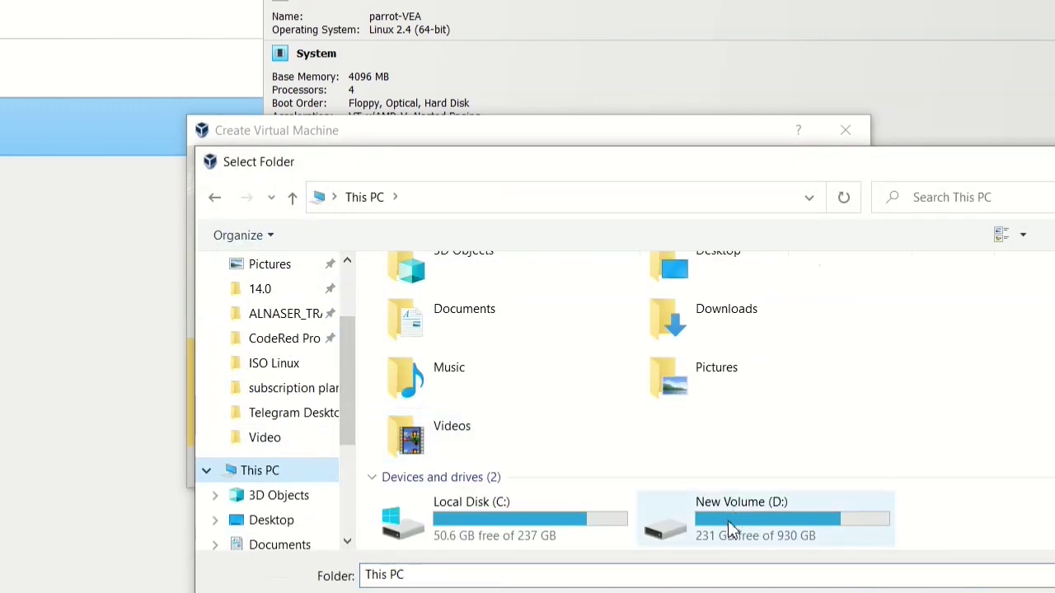
double_click(734, 514)
scroll(437, 396, down, 2)
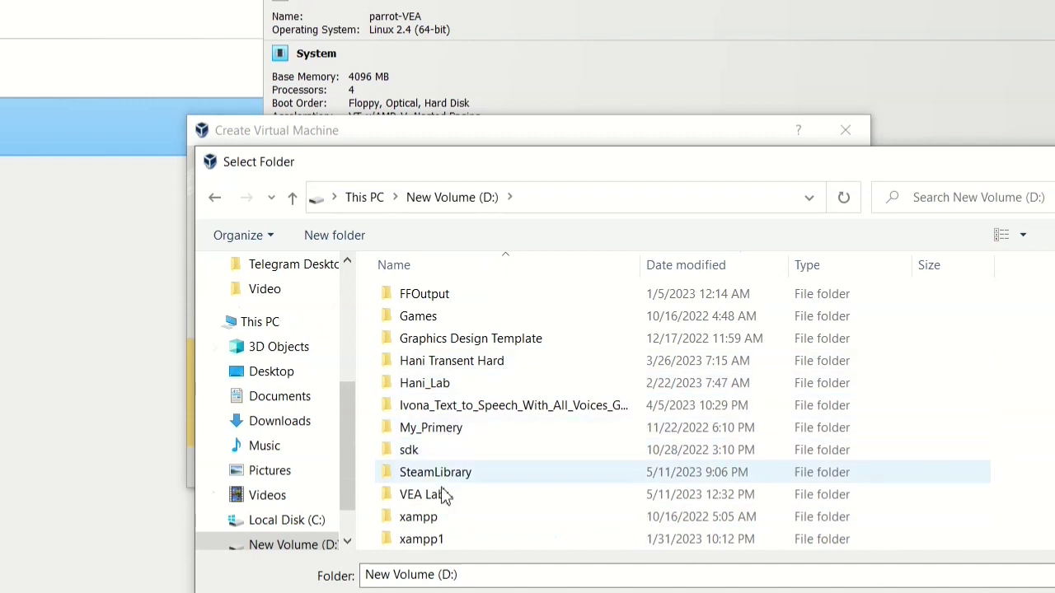
double_click(433, 496)
double_click(445, 387)
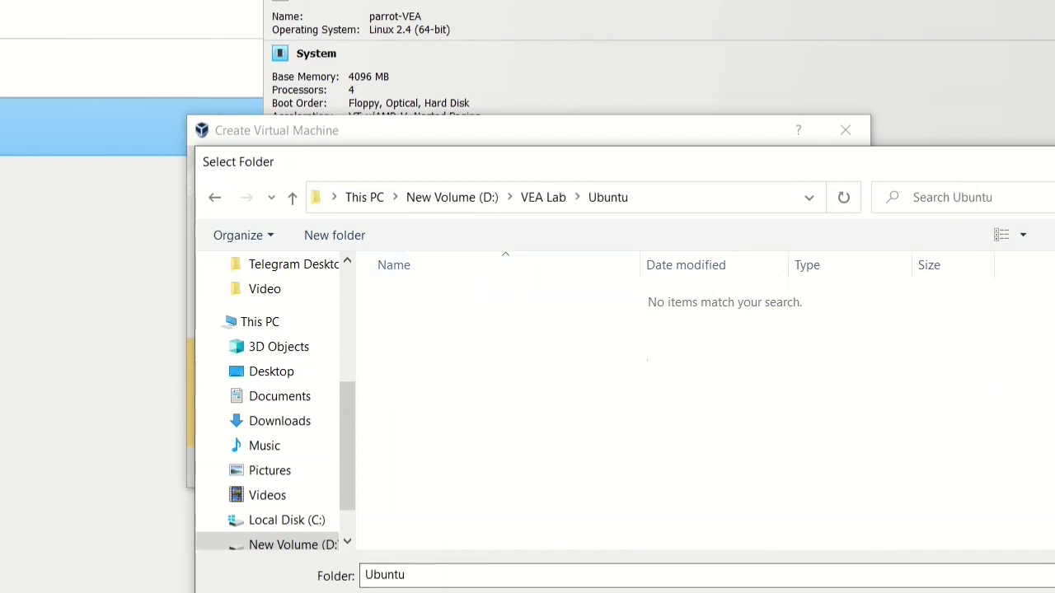
key(Return)
Give Ubuntu-VEA 4096 MB memory, 4 processors and a 25 GB disk, and finish the wizard.
click(741, 472)
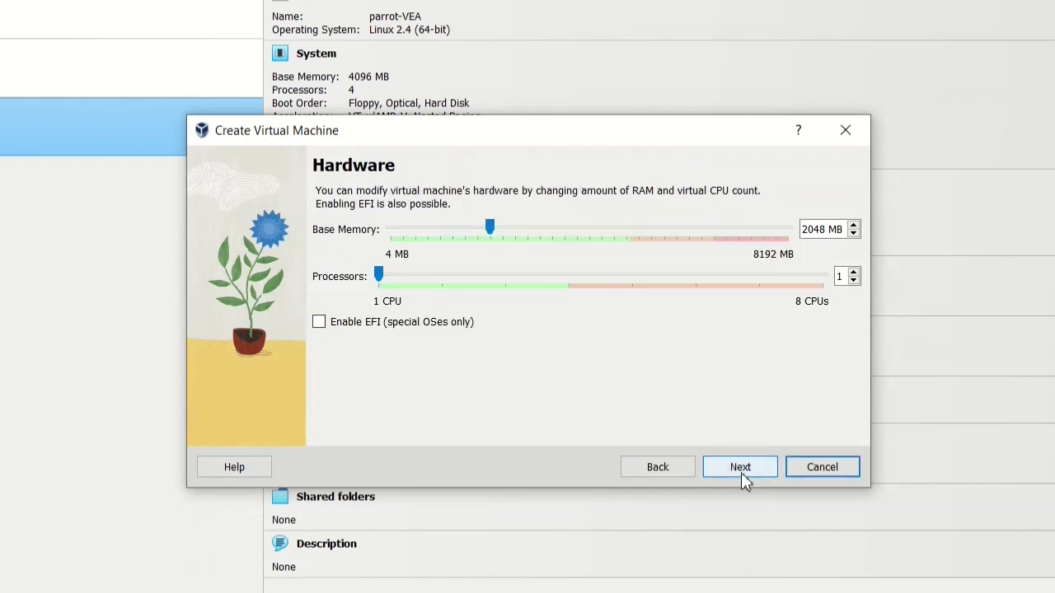
double_click(828, 230)
text(4096)
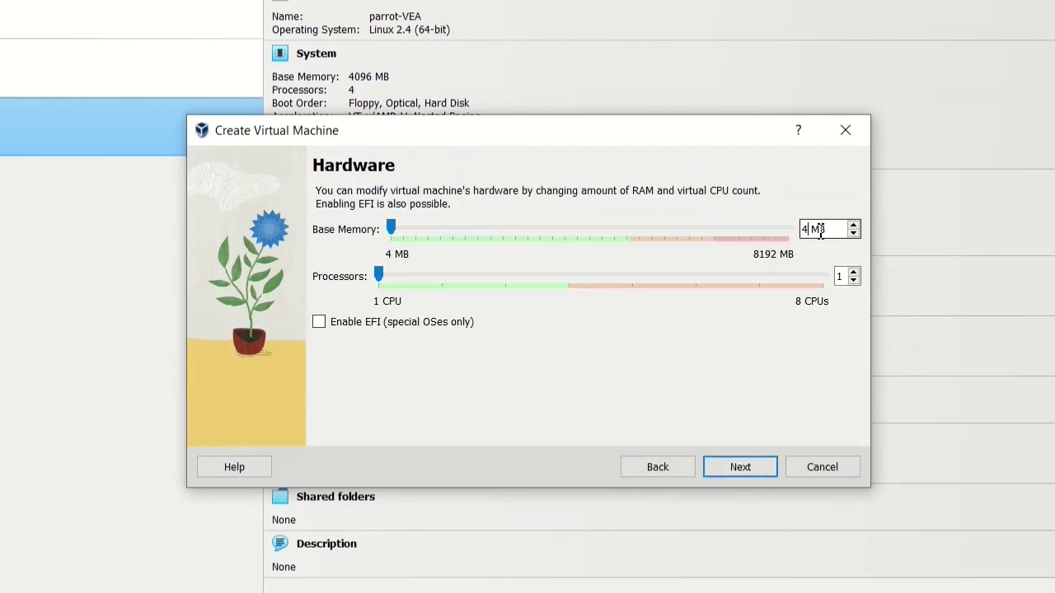
drag(378, 275, 597, 309)
click(749, 469)
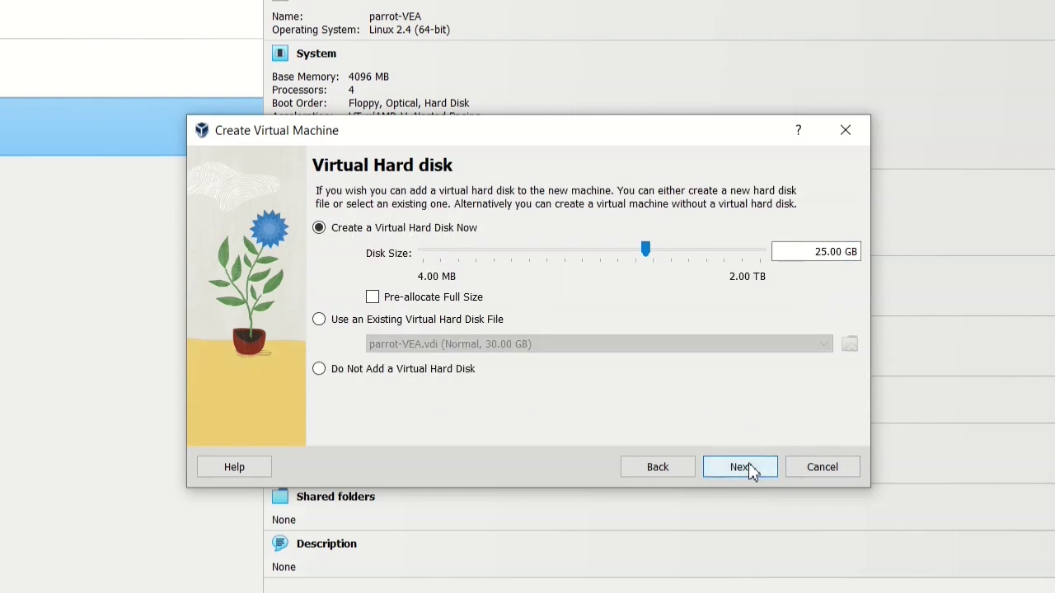
click(751, 472)
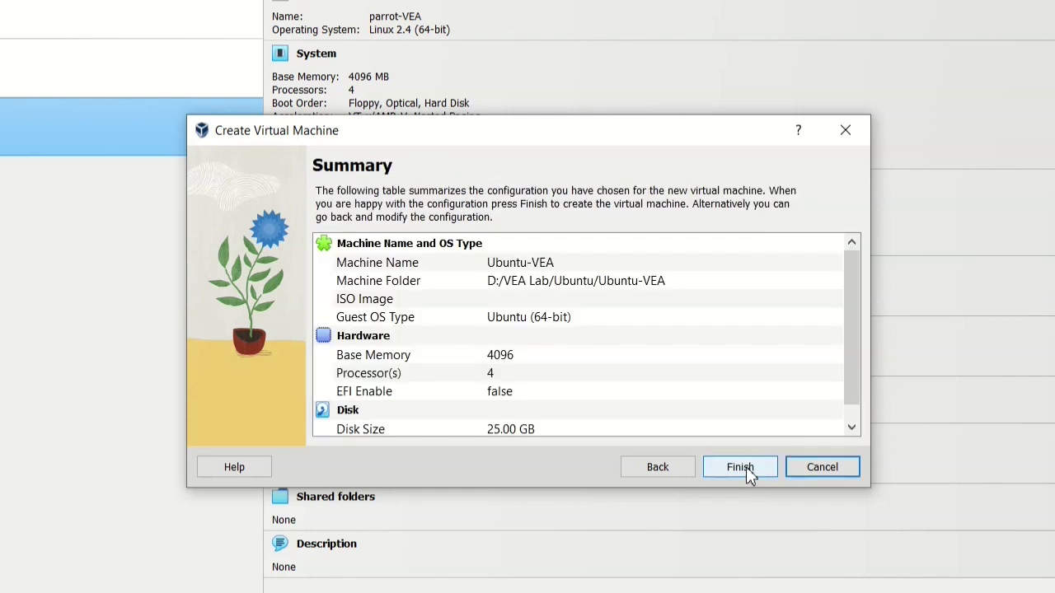
click(741, 469)
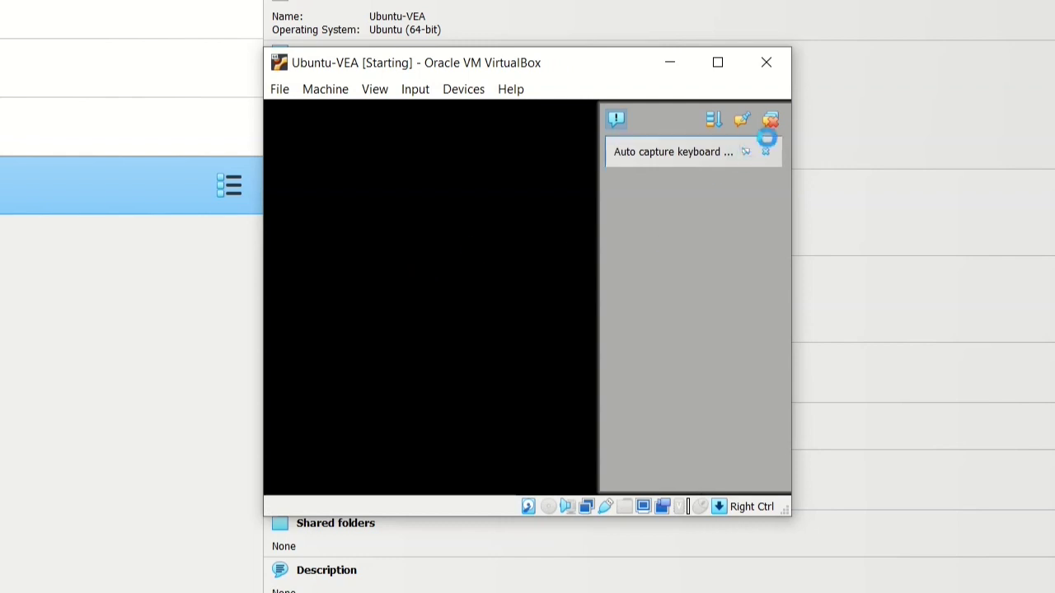
Mount ubuntu-22.04.2-desktop-amd64.iso as the VM's DVD and retry booting.
click(773, 120)
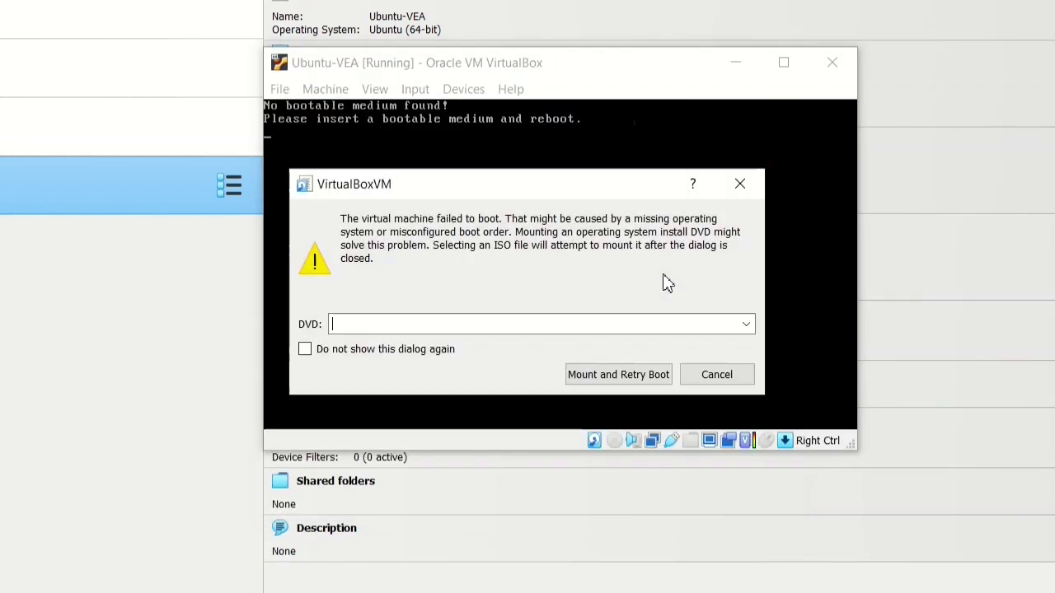
click(745, 327)
click(561, 357)
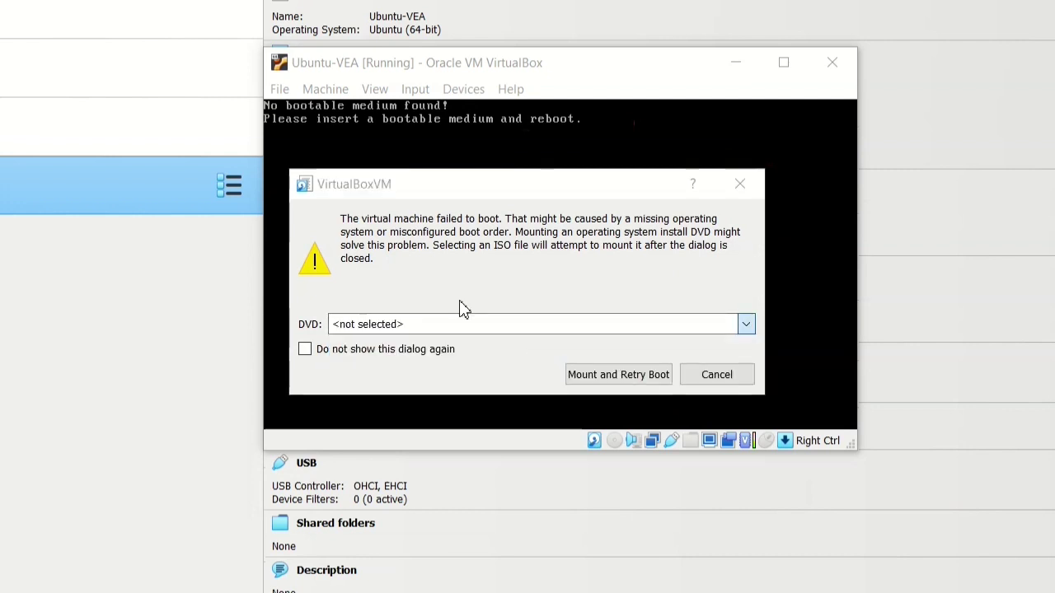
scroll(617, 427, down, 1)
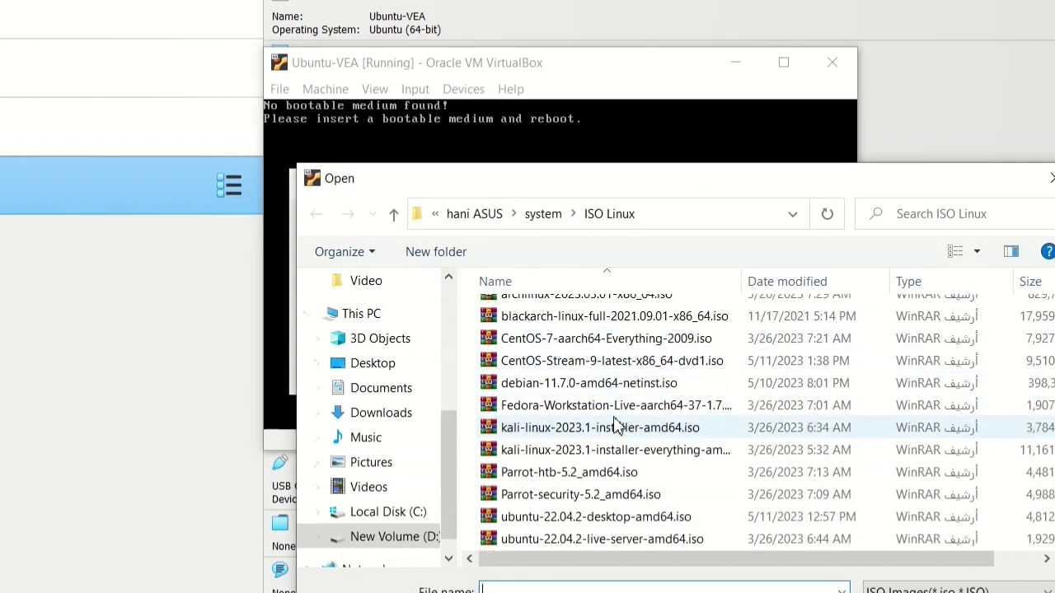
click(710, 521)
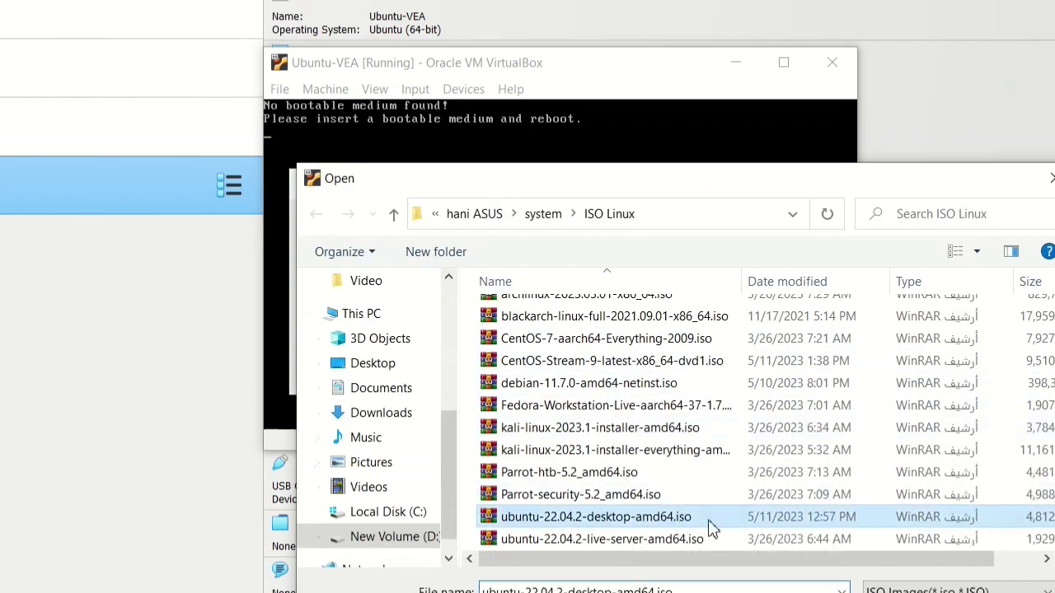
double_click(766, 517)
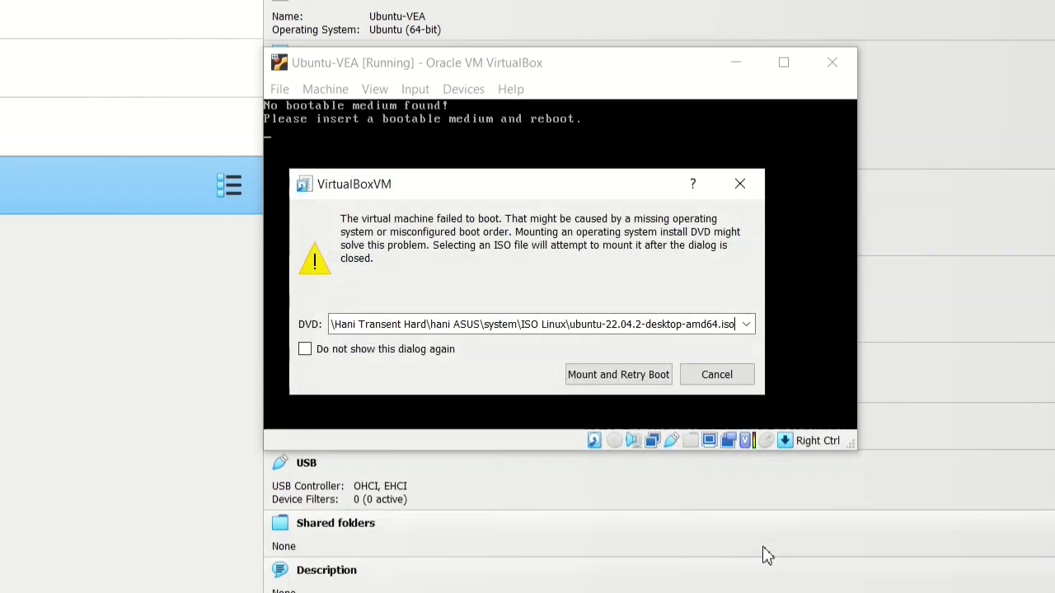
click(664, 387)
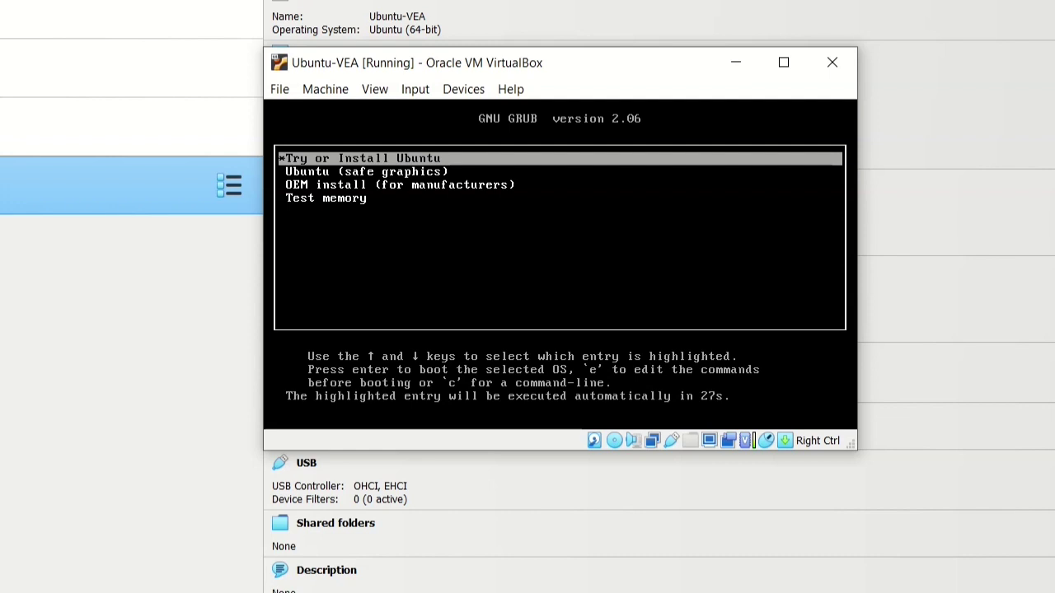
Boot the Try or Install Ubuntu entry from the GRUB menu.
key(Down)
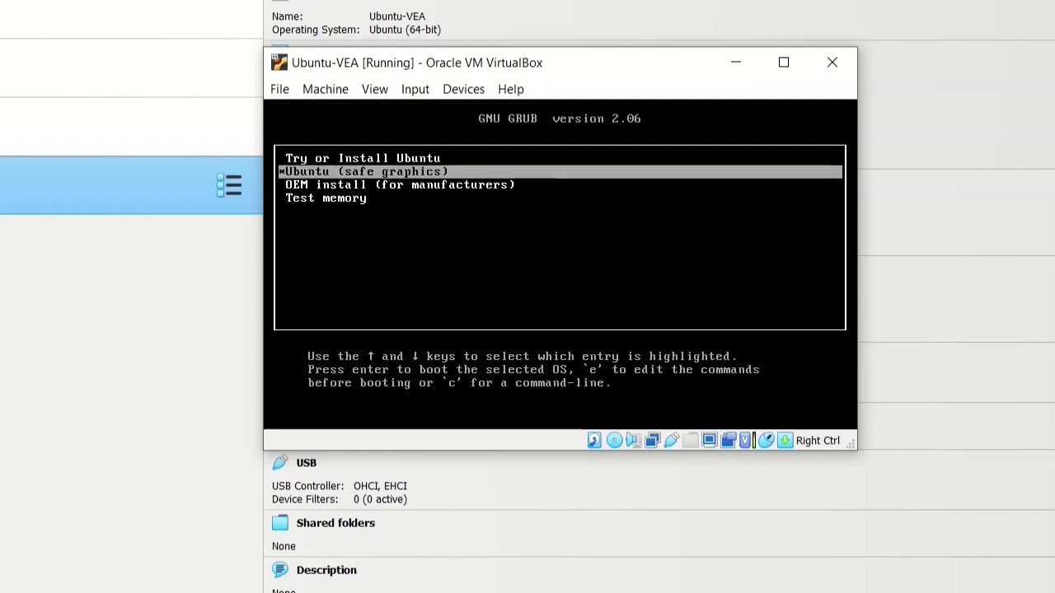
key(Up)
key(Return)
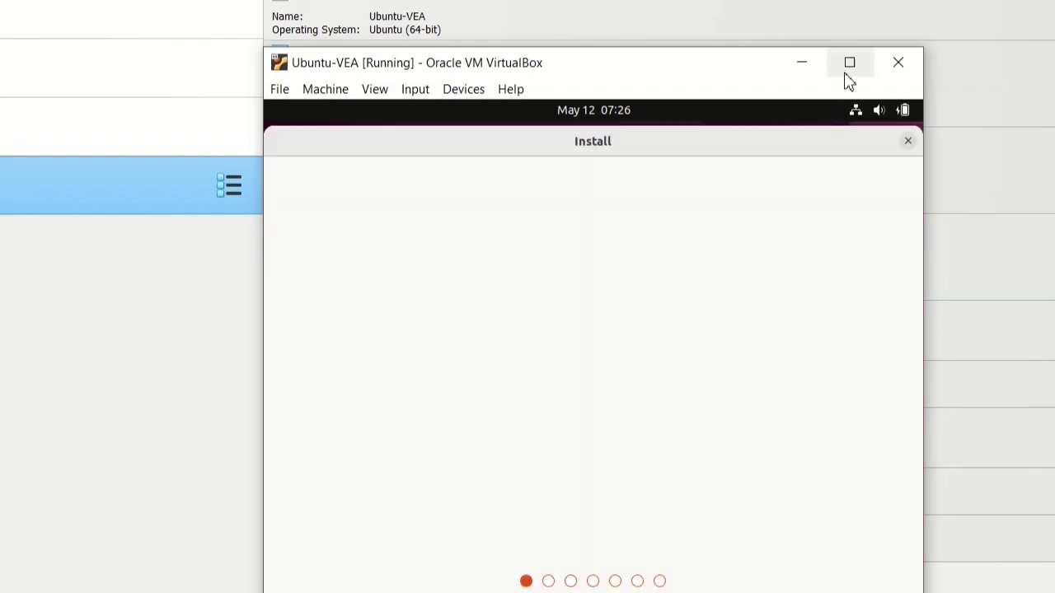
Maximize the VM window, choose Install Ubuntu, and keep the English (US) keyboard layout.
click(850, 62)
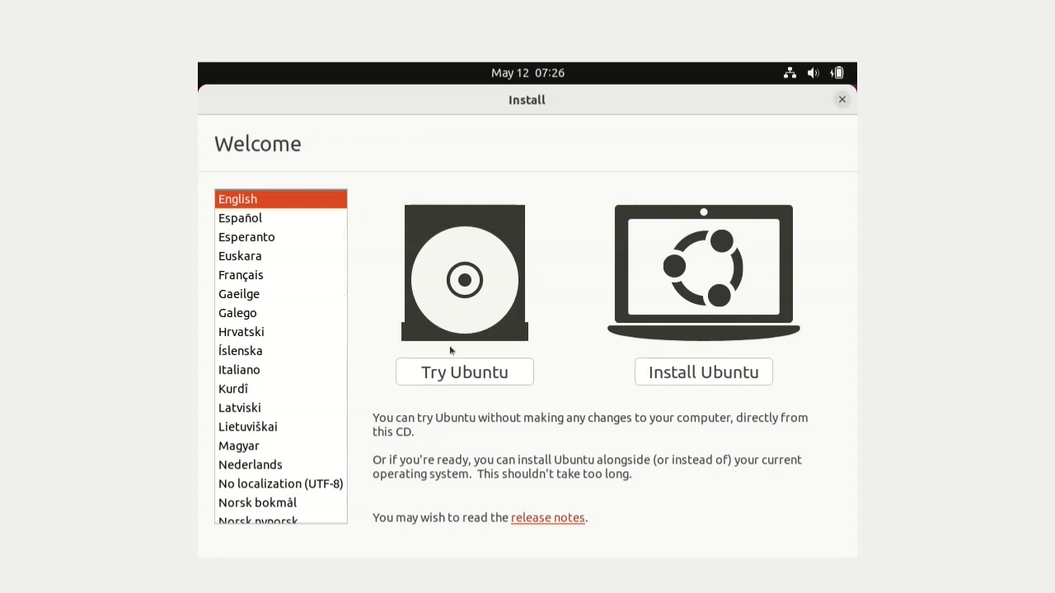
click(697, 375)
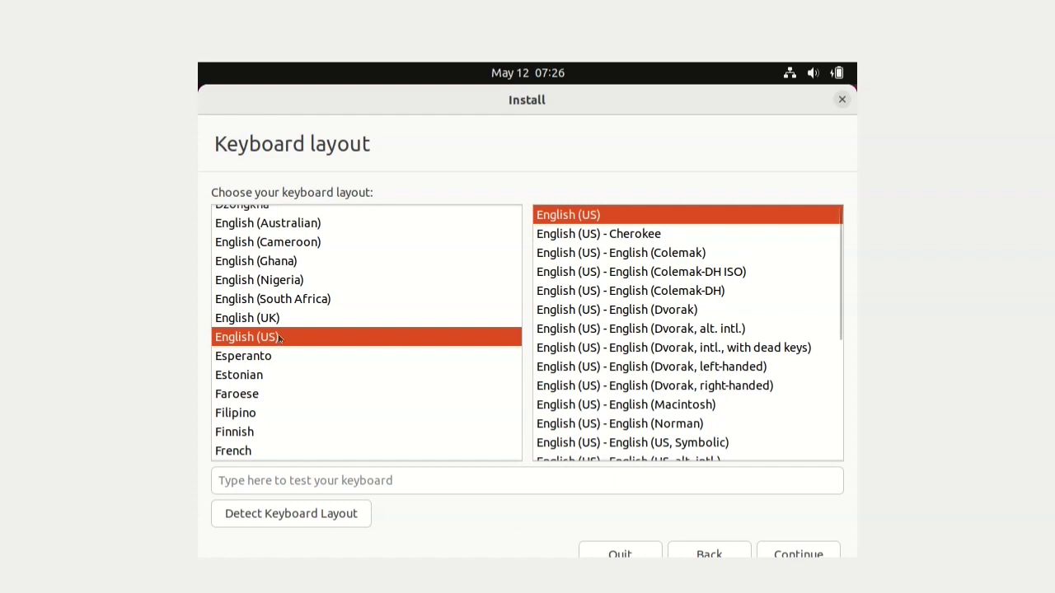
click(790, 552)
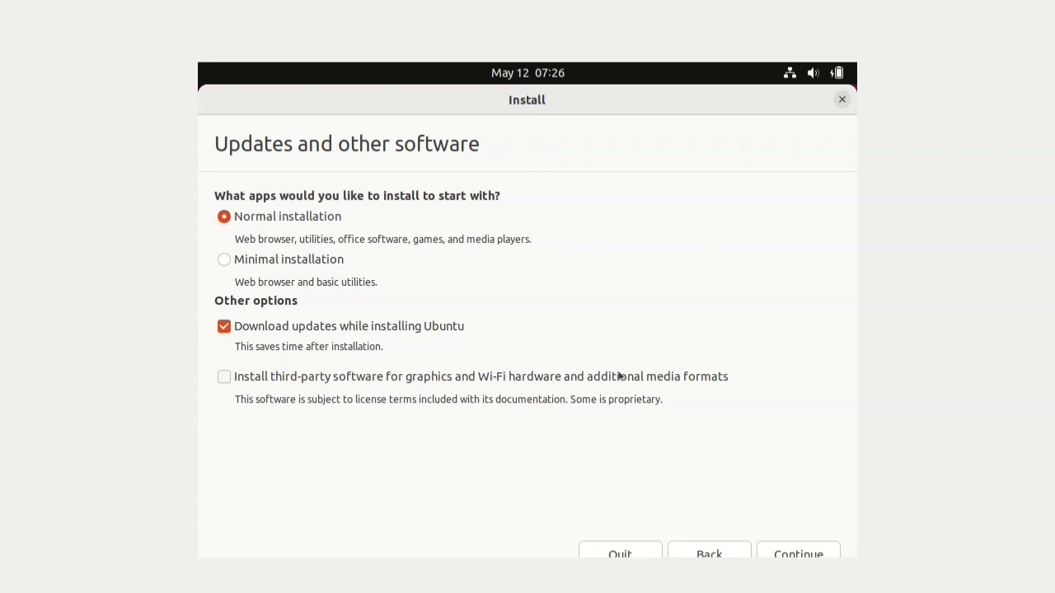
Add third-party drivers and media formats to the normal installation with updates.
click(224, 377)
click(780, 556)
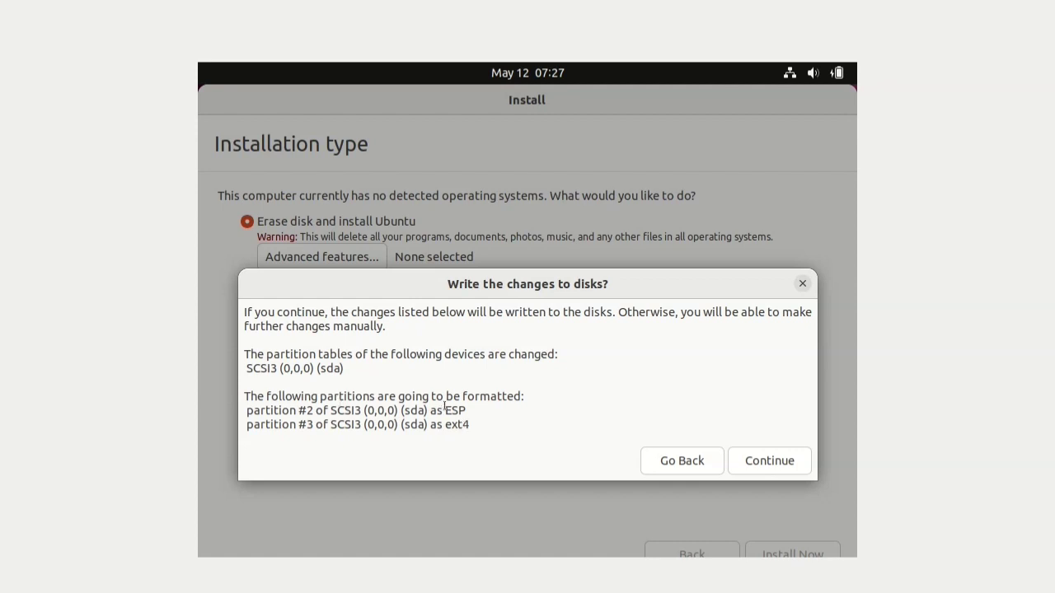
Confirm writing the partitions to disk and keep Dubai as the location.
click(767, 466)
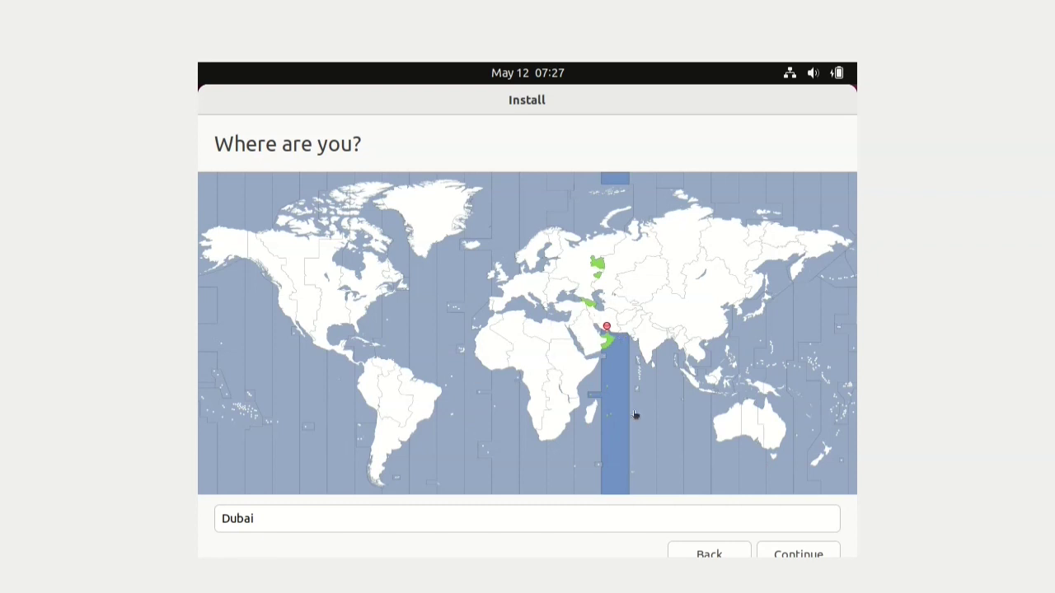
click(805, 549)
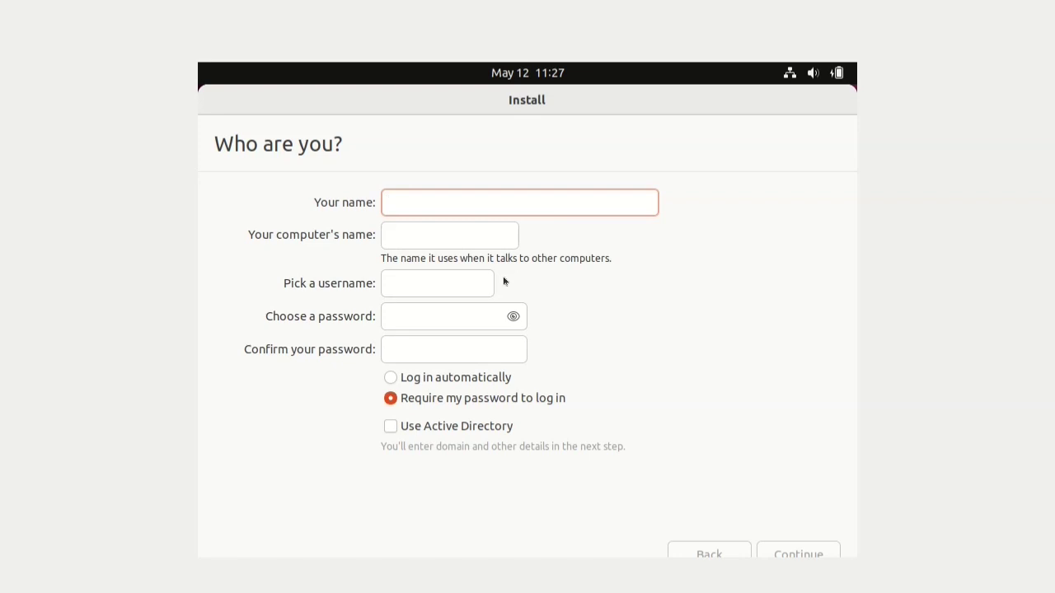
Enter the user's full name, check computer name and username, set and confirm a password, then install.
text(Vedova)
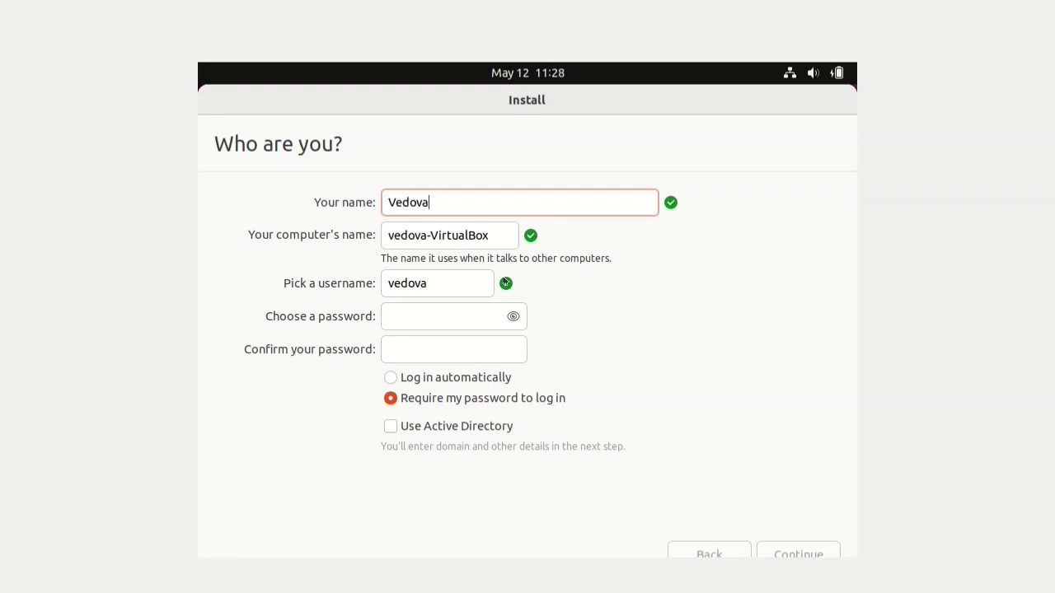
text( Exploit)
drag(400, 236, 491, 237)
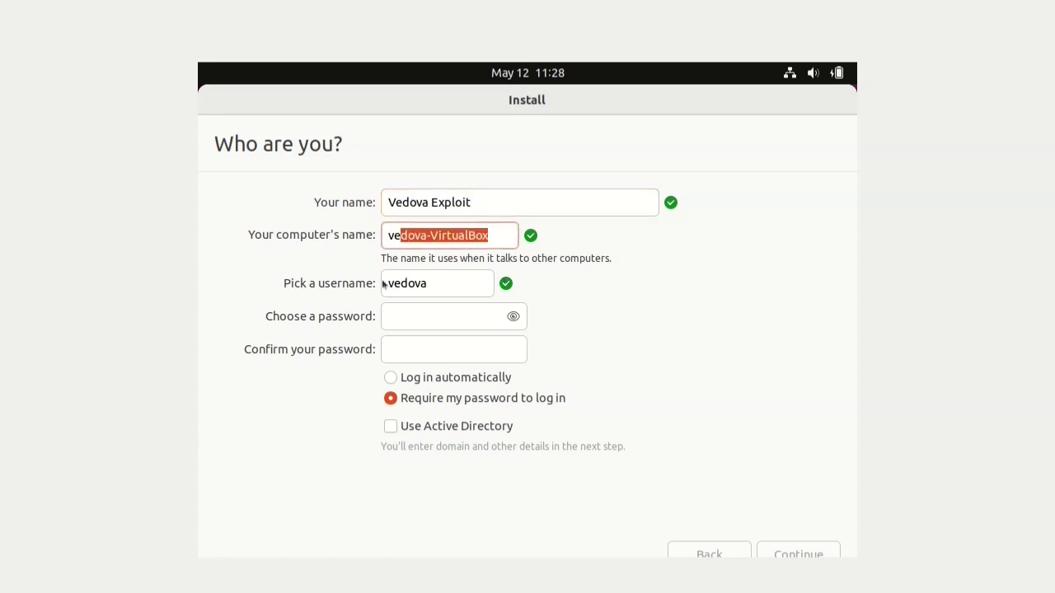
drag(435, 290, 389, 287)
click(422, 313)
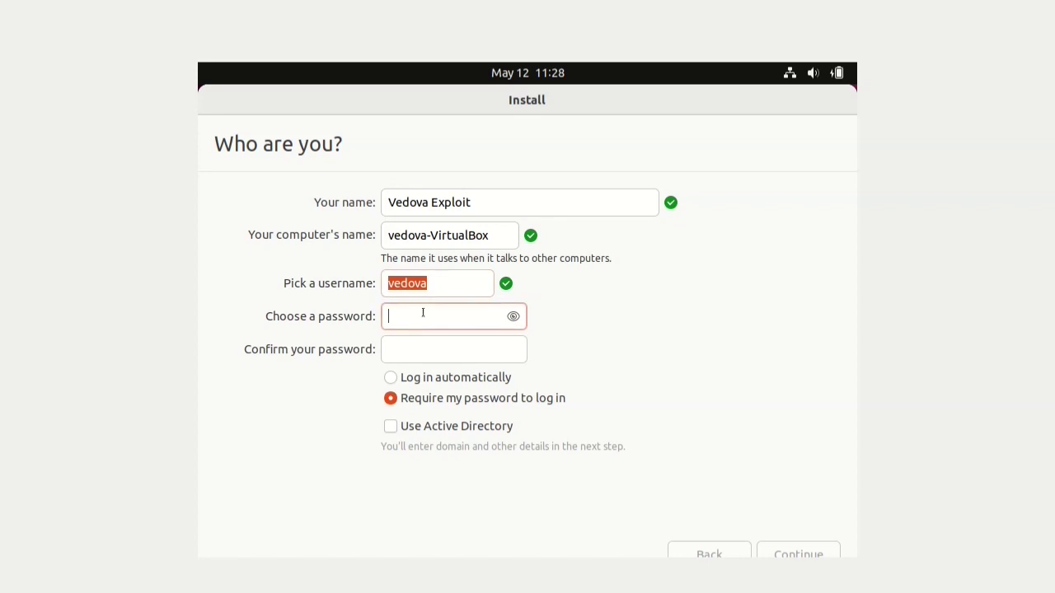
text(1234)
key(Tab)
text(1234)
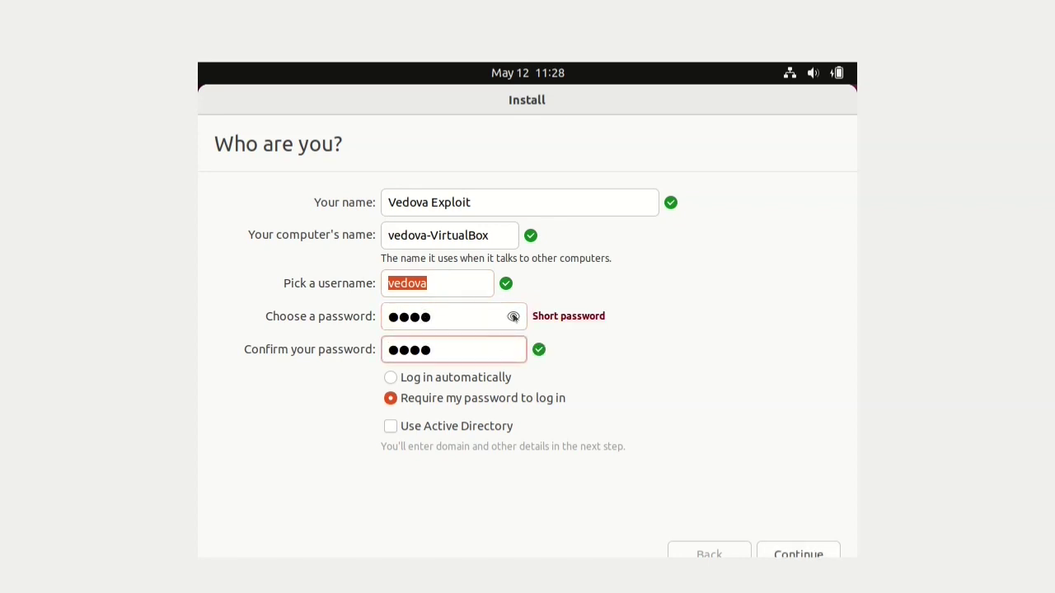
click(513, 317)
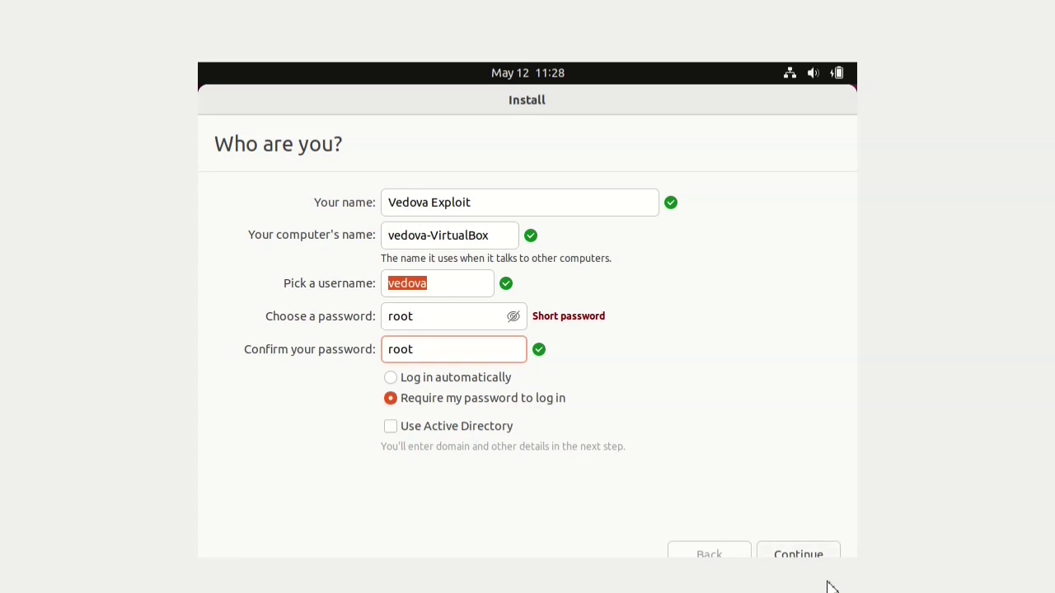
click(800, 556)
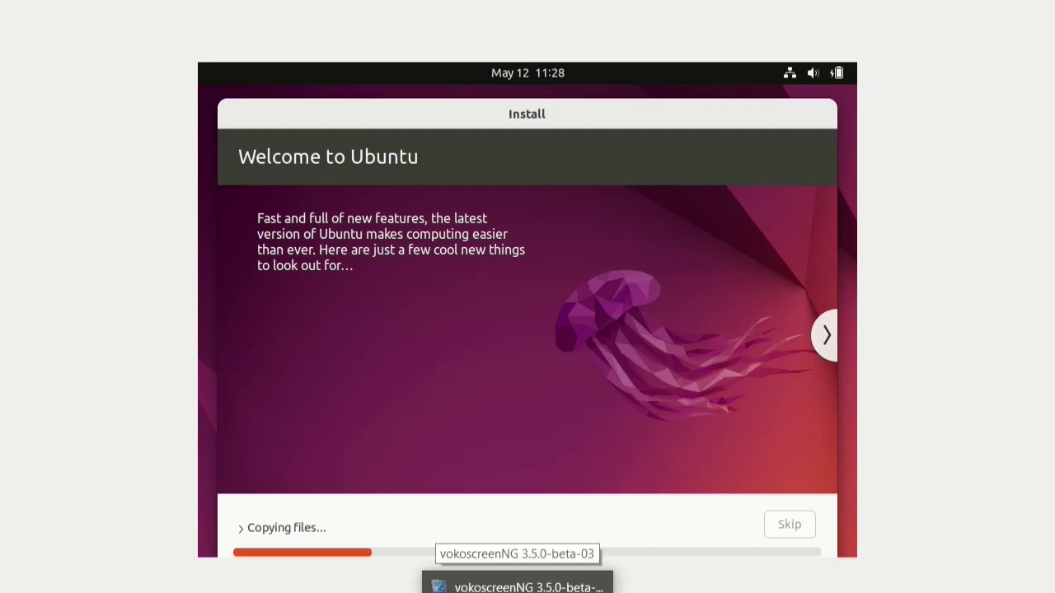
Let the installer keep copying files, clicking in its window meanwhile.
click(517, 587)
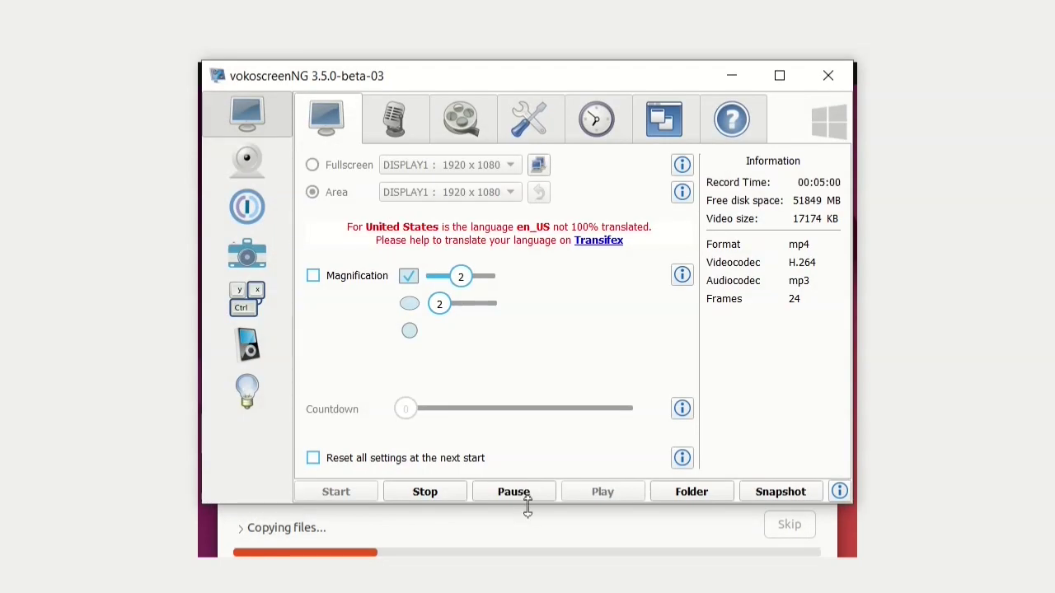
click(526, 503)
click(537, 507)
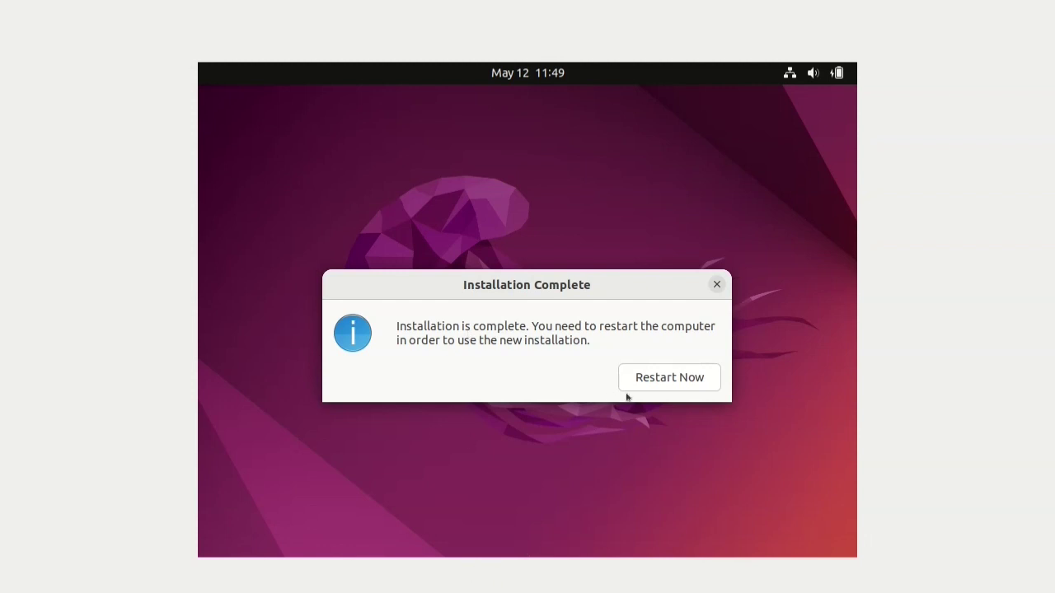
Restart Ubuntu-VEA from the Installation Complete dialog to boot the new installation.
click(677, 381)
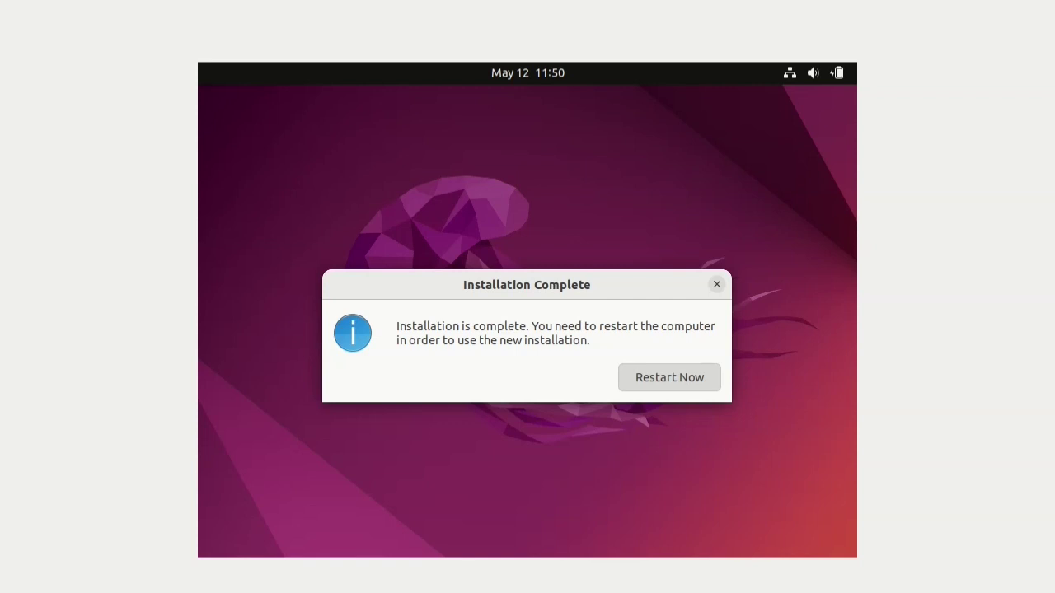
click(523, 502)
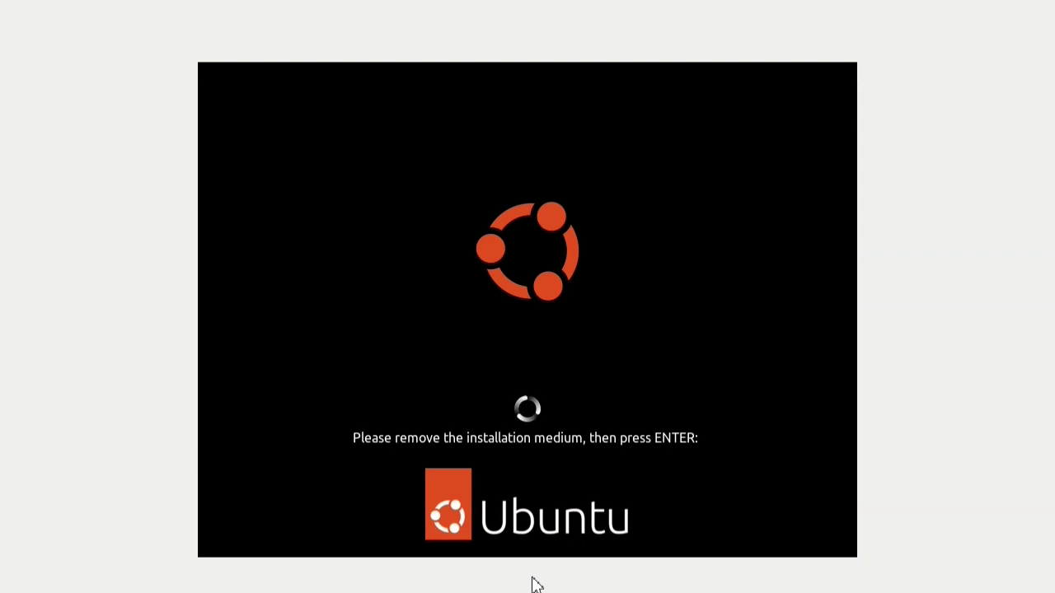
Confirm the remove-installation-medium prompt so Ubuntu-VEA reboots into installed Ubuntu 22.04.
key(Return)
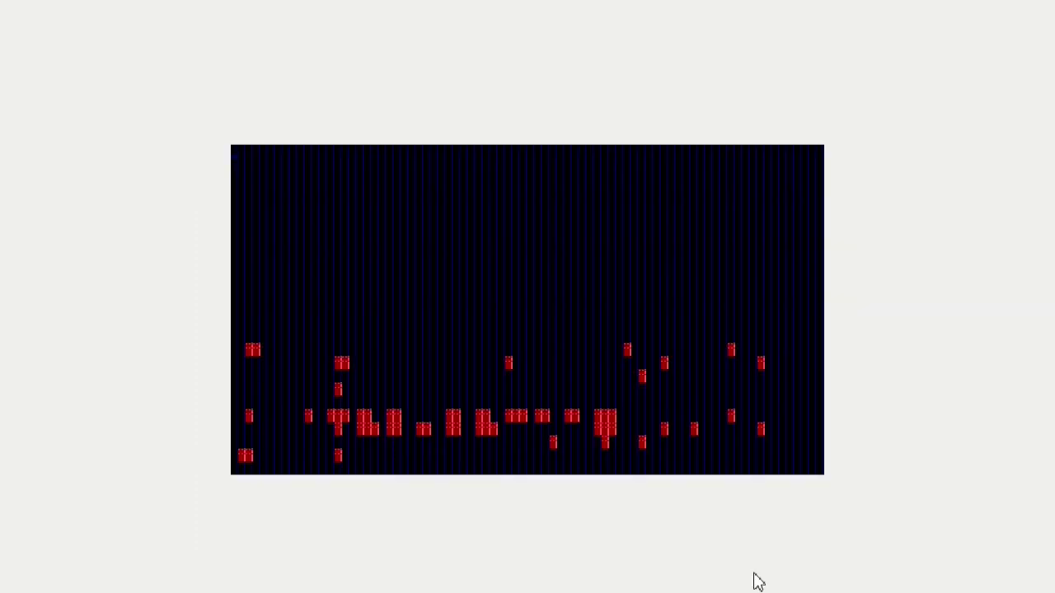